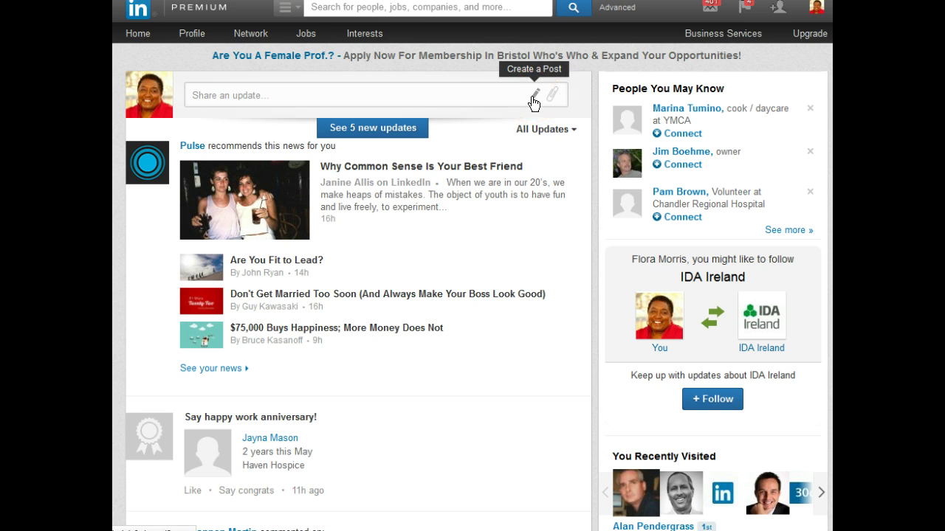
Start a new post with title 'Place your title' and body 'Write your thoughts'
left_click(534, 96)
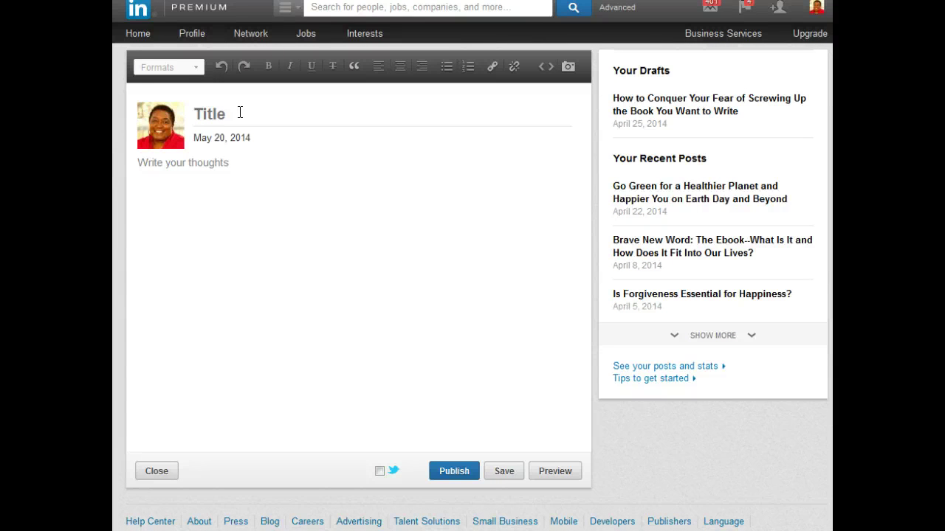
left_click(239, 112)
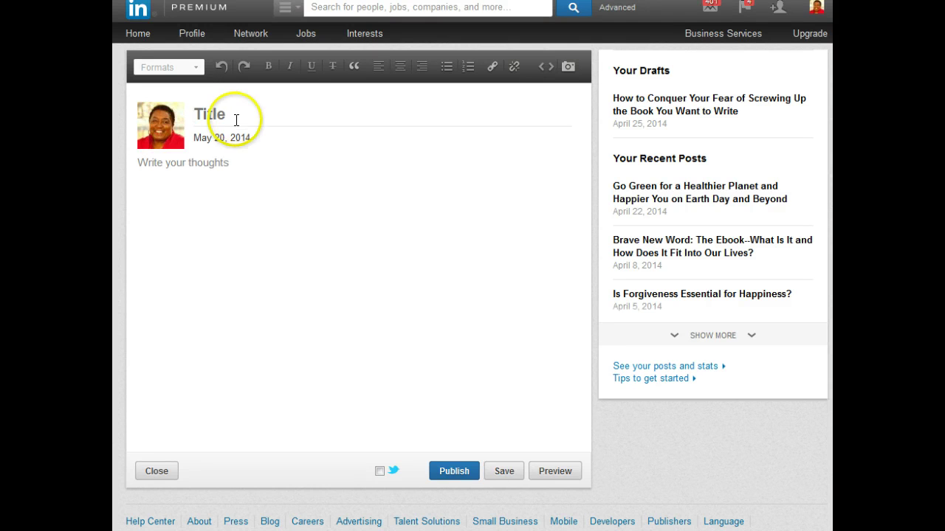
type("Place ")
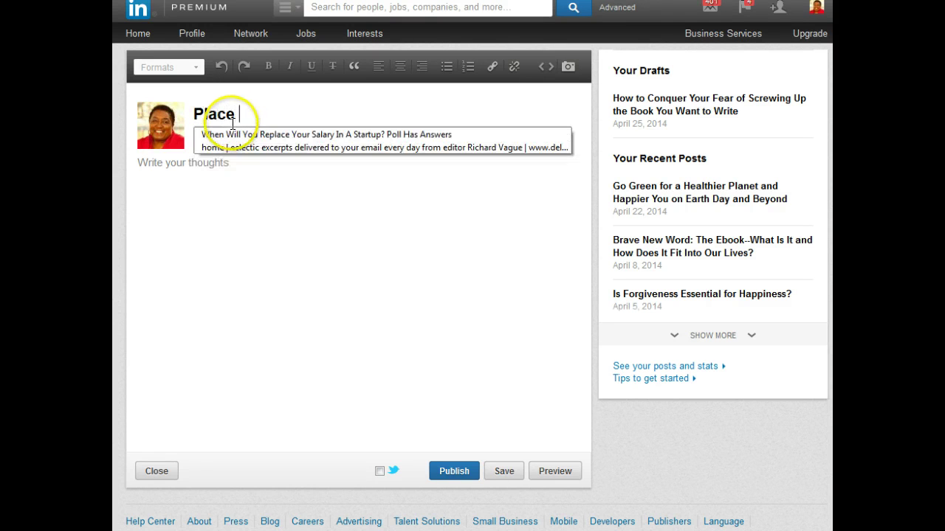
type("your titl")
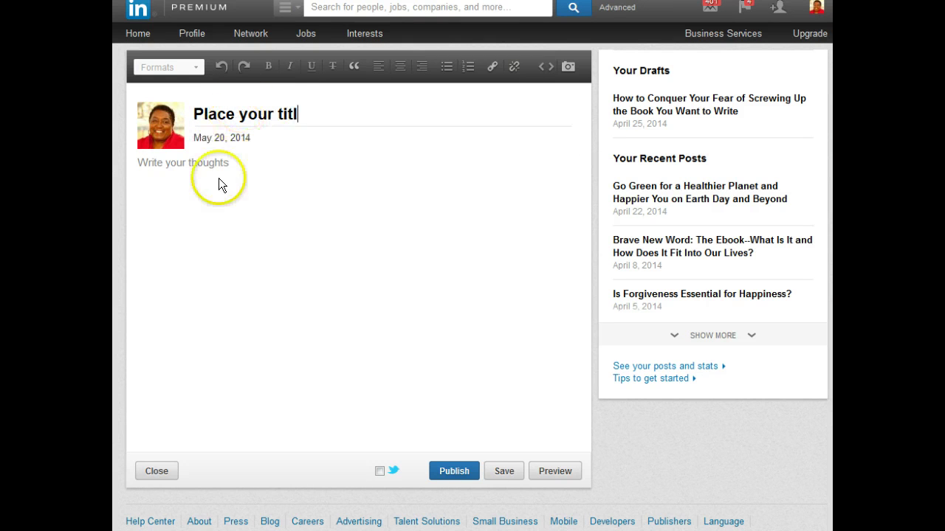
type("e")
left_click(243, 166)
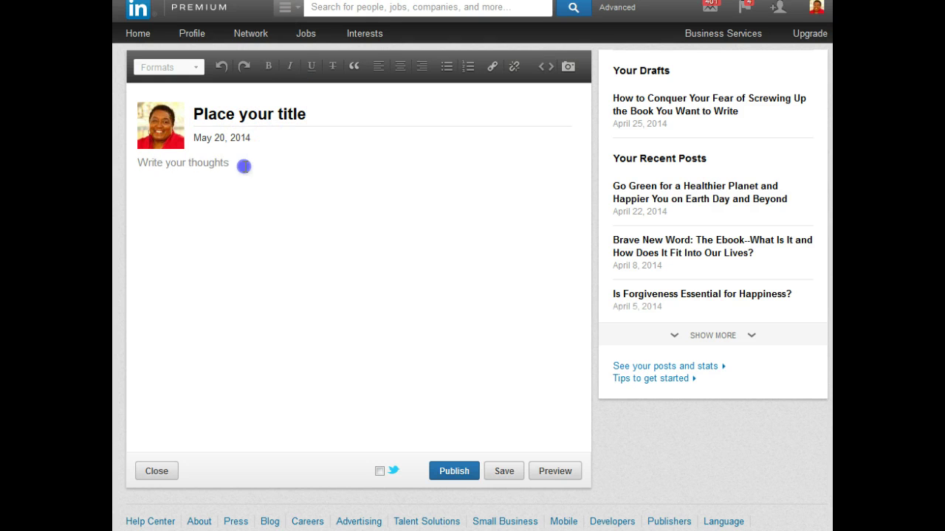
type("Writ")
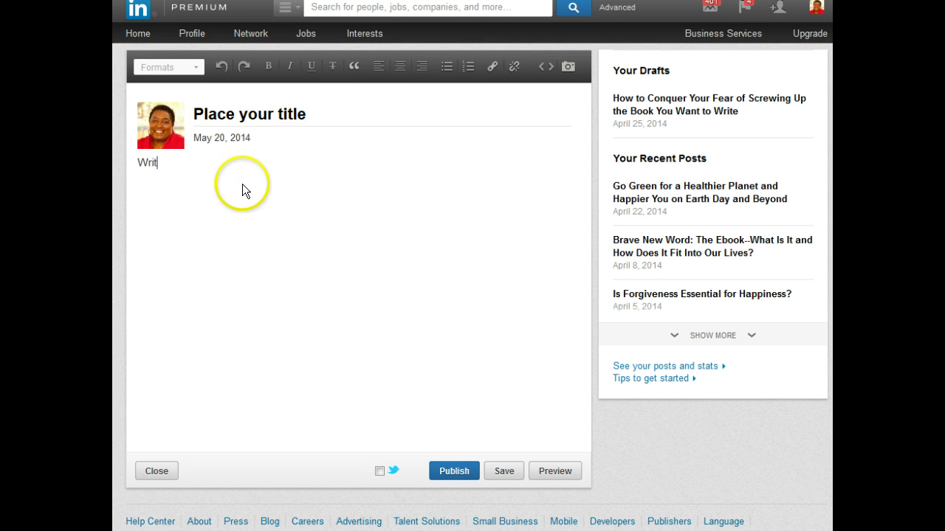
type("e your thought")
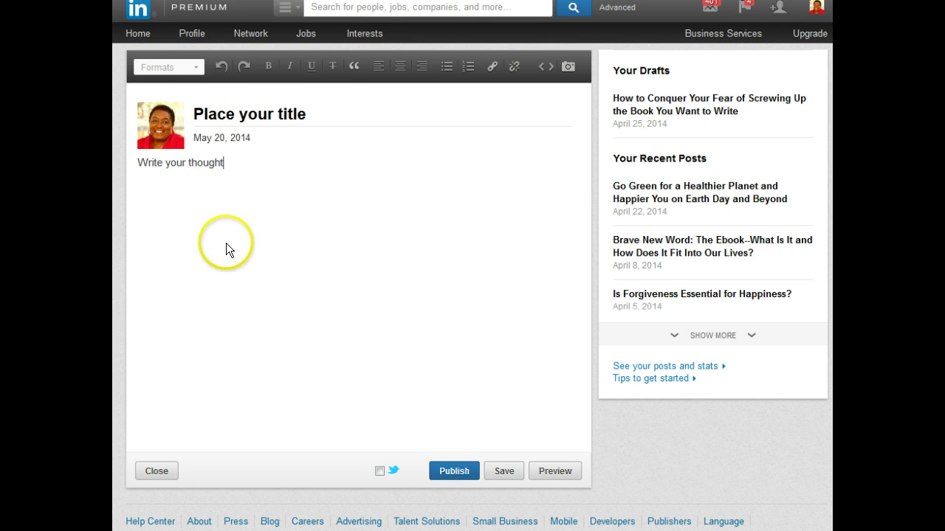
type("s")
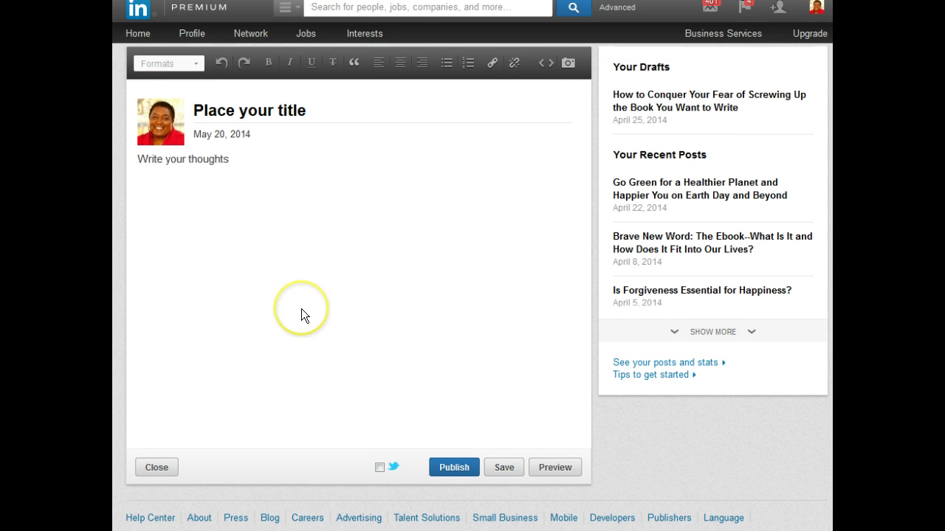
scroll(301, 309, "down", 1)
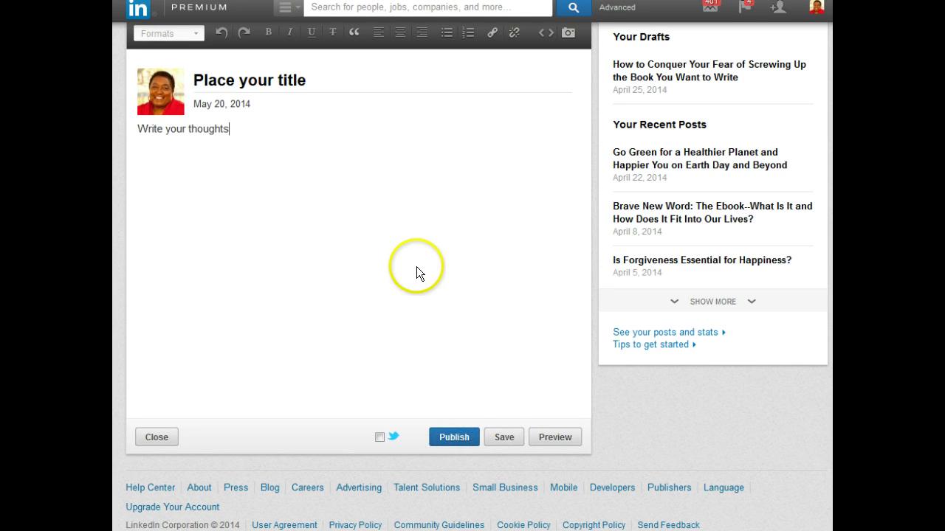
scroll(418, 257, "up", 1)
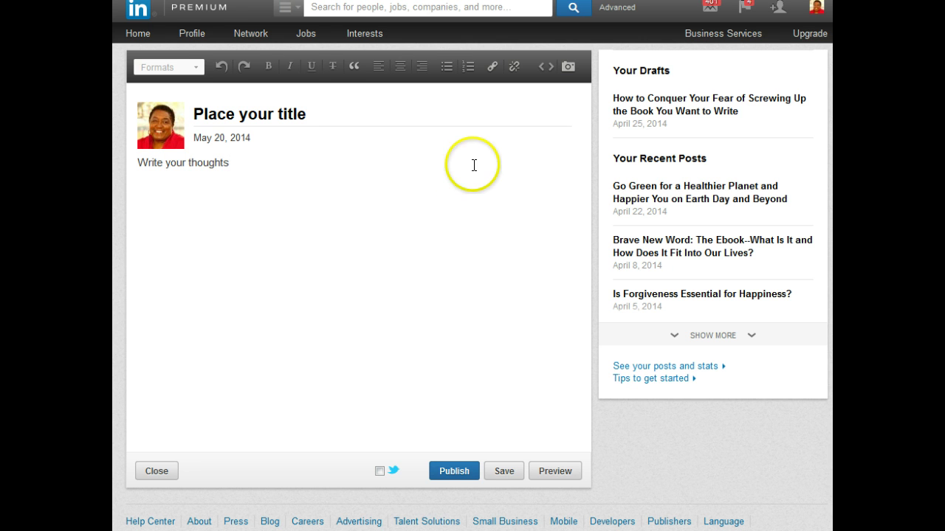
Go to your own profile page and dismiss the skill endorsement banner
mouse_move(186, 38)
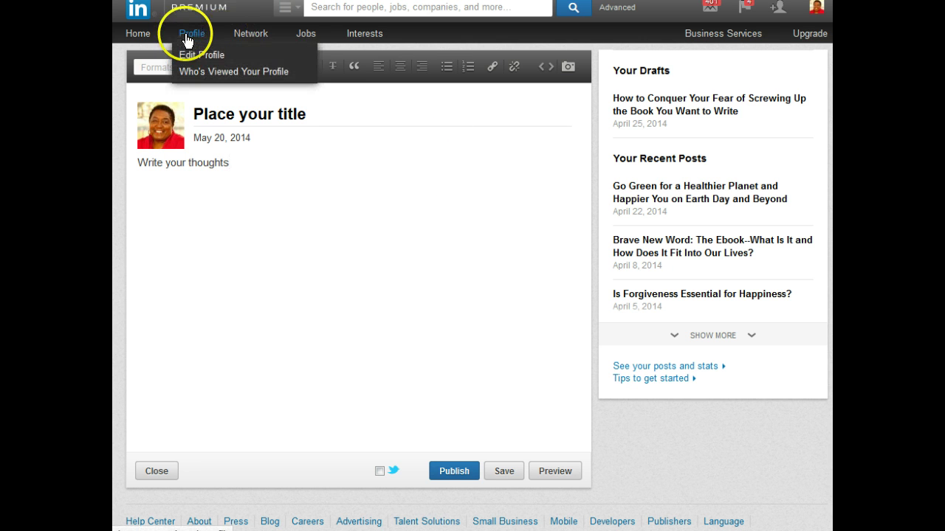
left_click(186, 38)
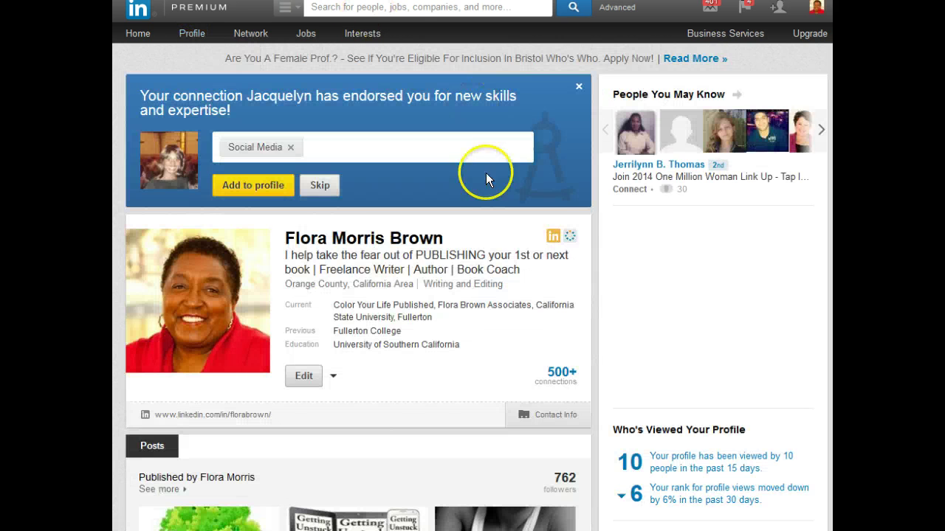
left_click(578, 87)
left_click(559, 109)
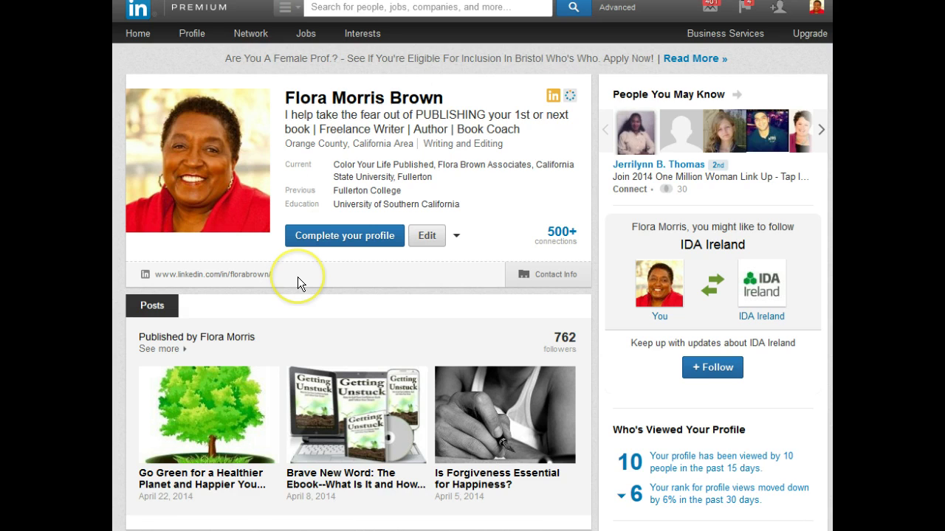
Browse the profile down to the Posts section listing three published posts
scroll(298, 276, "down", 3)
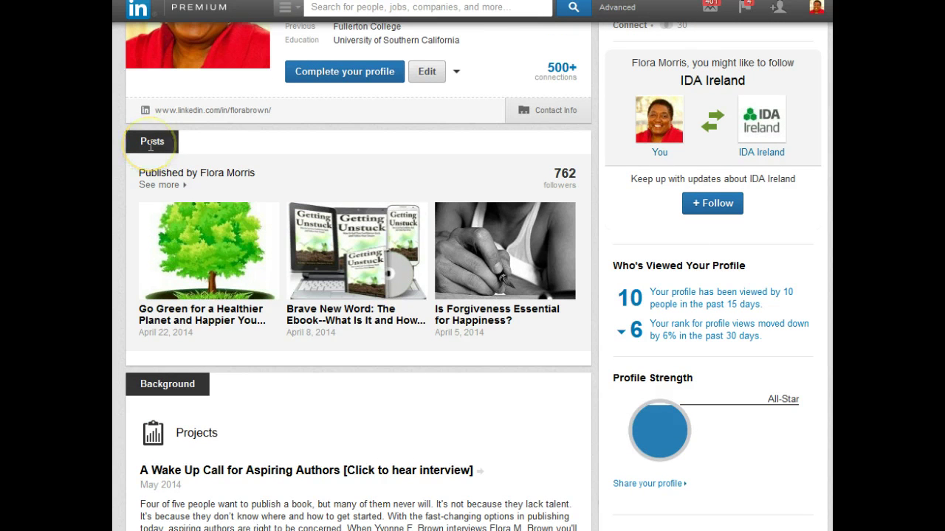
left_click(210, 137)
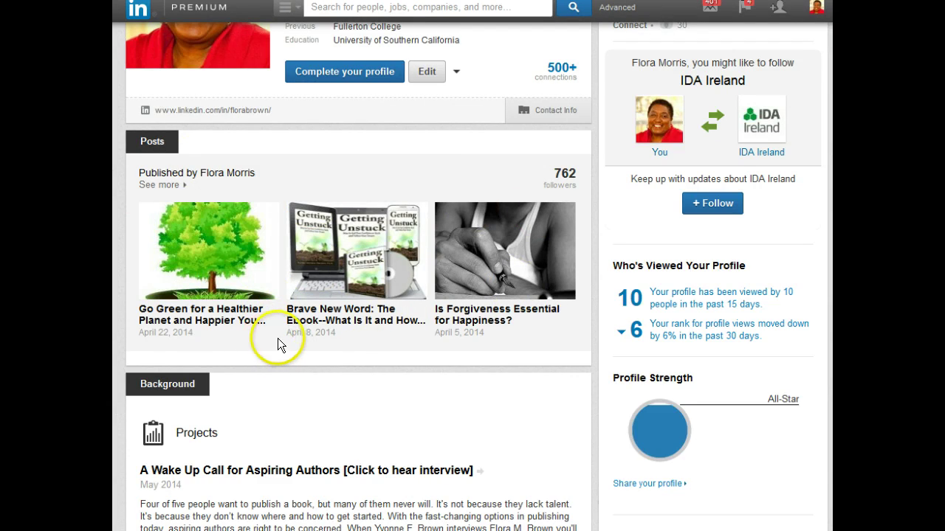
scroll(278, 340, "down", 10)
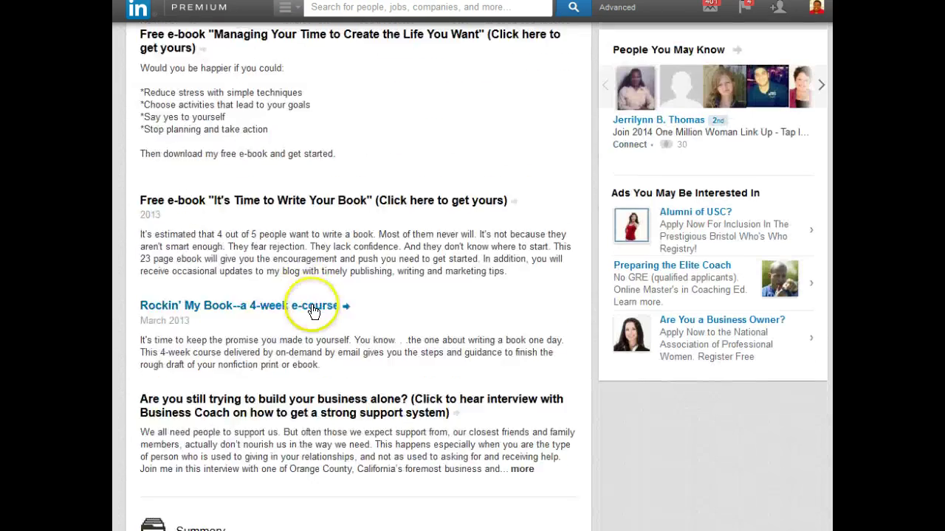
scroll(313, 312, "up", 10)
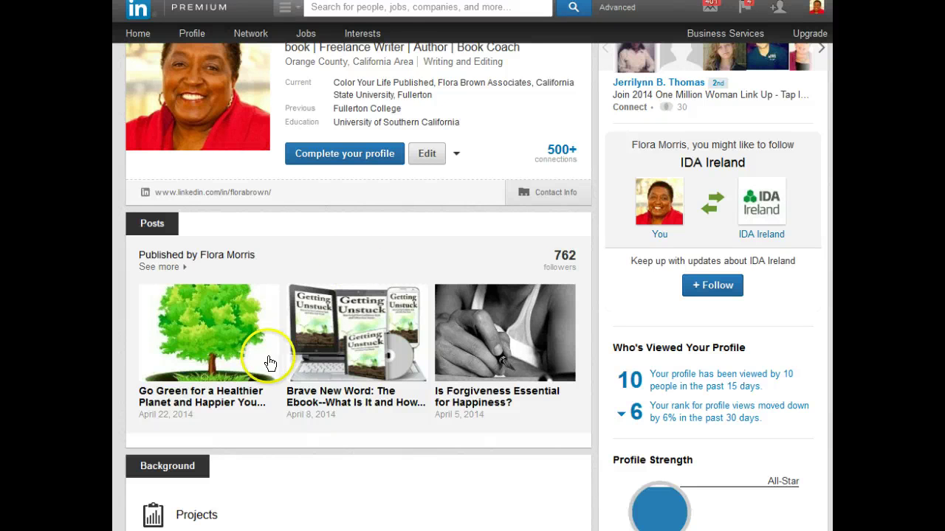
Expand the full posts list and open 'Go Green for a Healthier Planet and Happier You on Earth Day and Beyond'
left_click(164, 270)
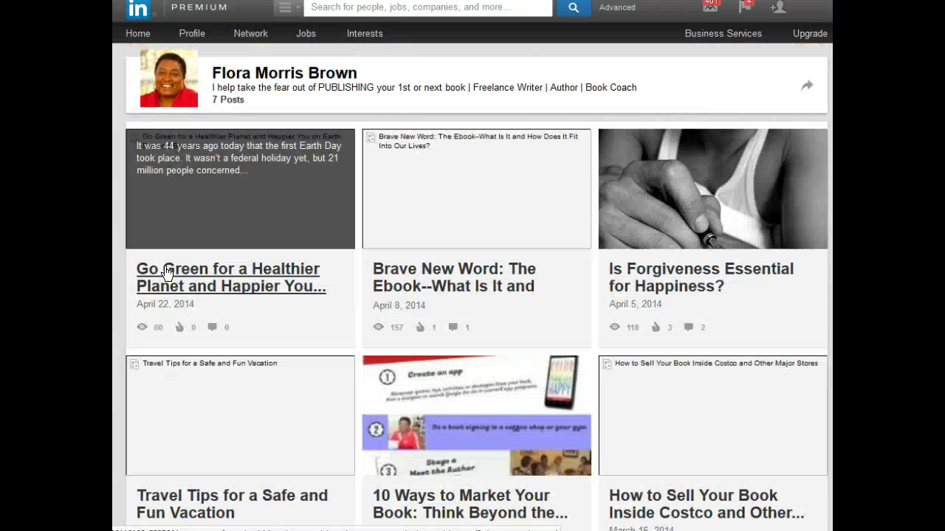
left_click(179, 288)
scroll(185, 348, "down", 4)
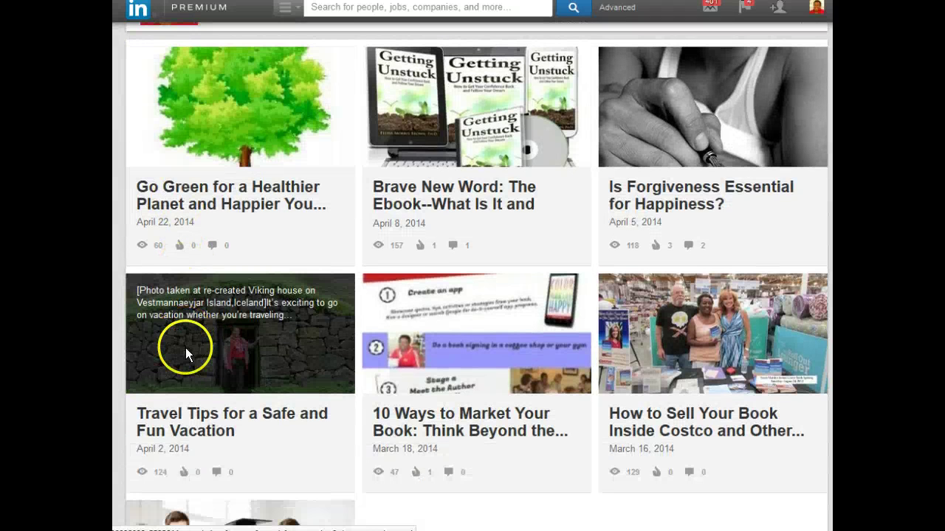
scroll(186, 347, "down", 1)
scroll(186, 348, "up", 5)
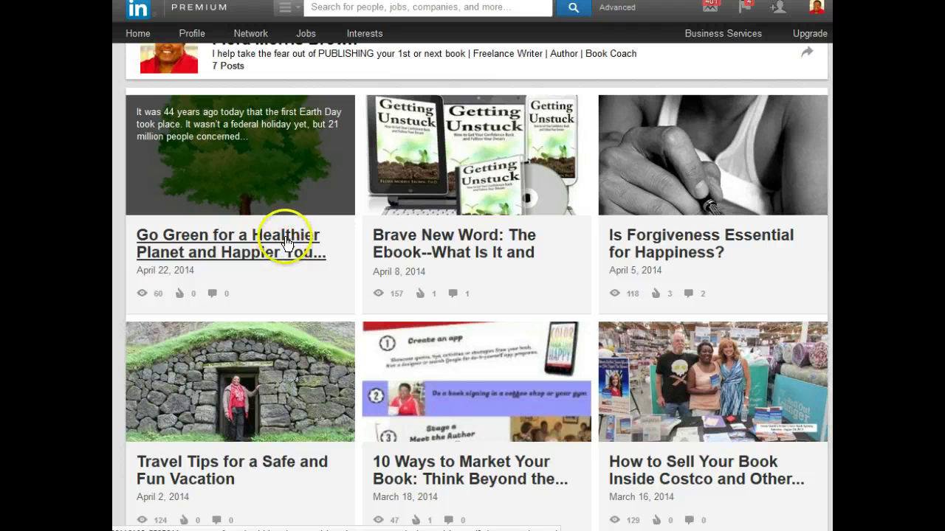
left_click(276, 235)
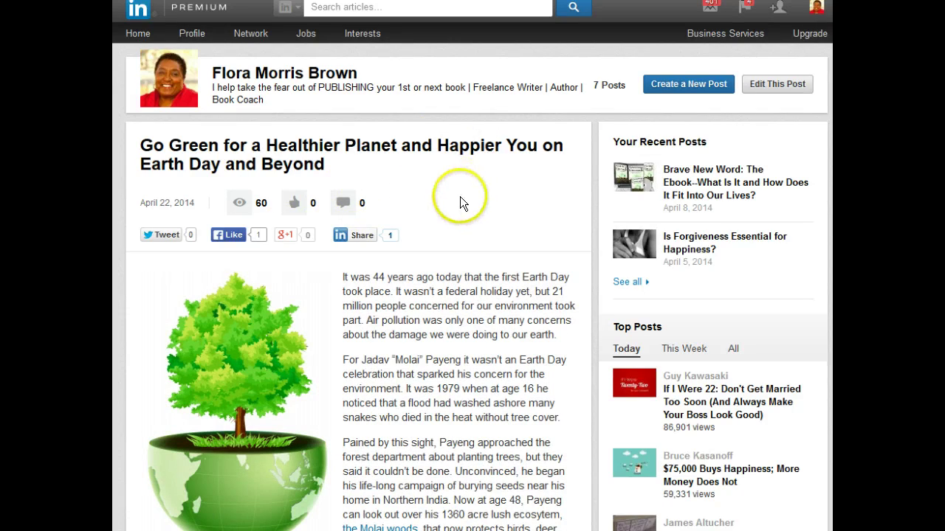
scroll(458, 206, "down", 8)
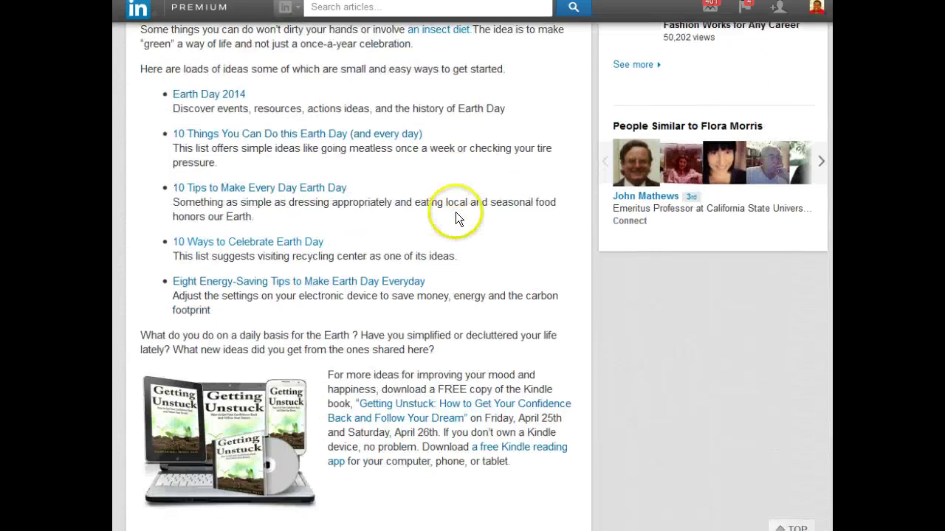
scroll(455, 217, "down", 5)
scroll(455, 216, "up", 1)
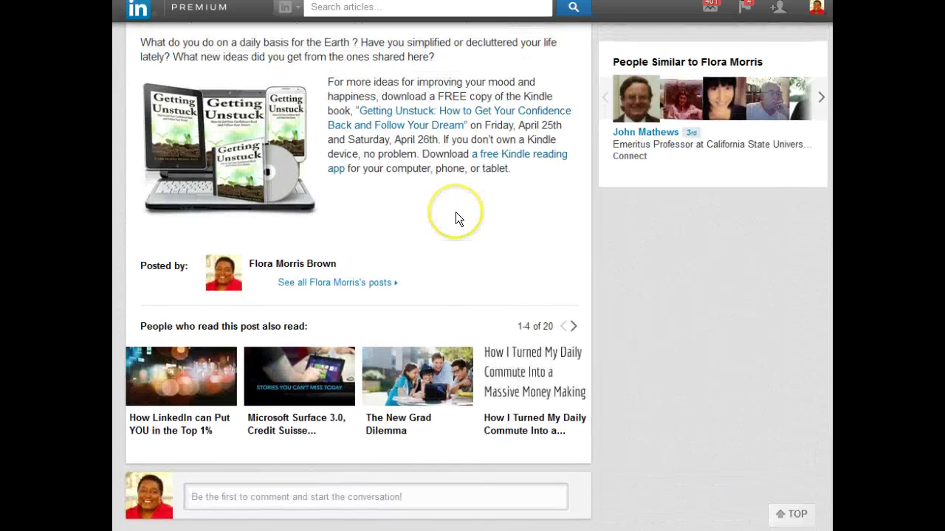
scroll(455, 212, "up", 1)
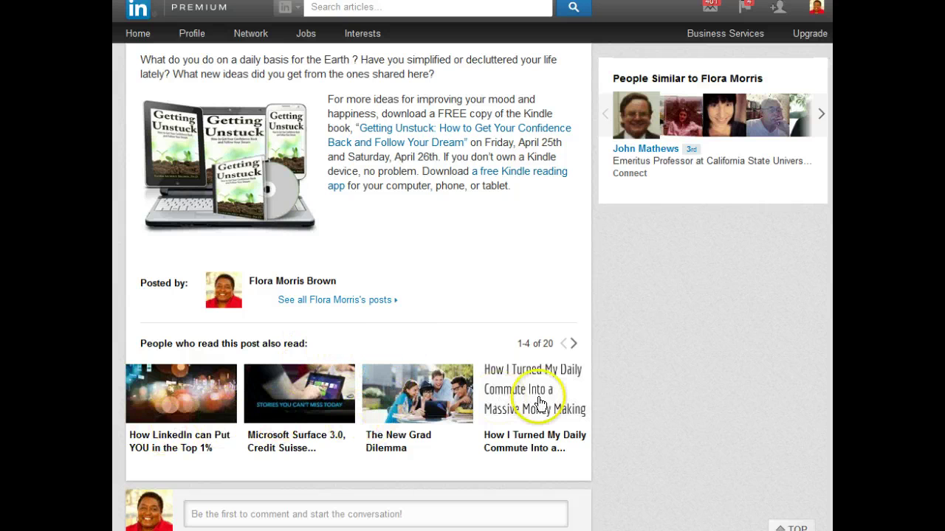
scroll(185, 430, "up", 15)
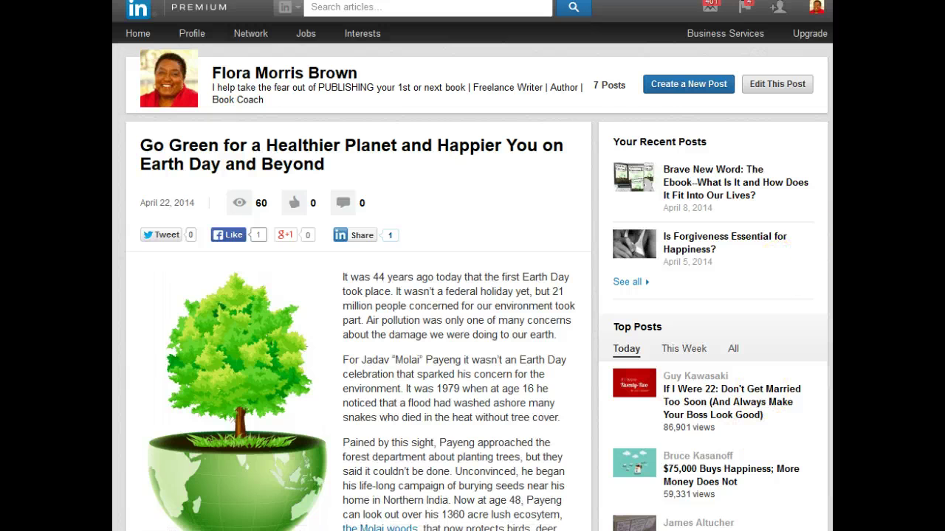
scroll(472, 295, "down", 1)
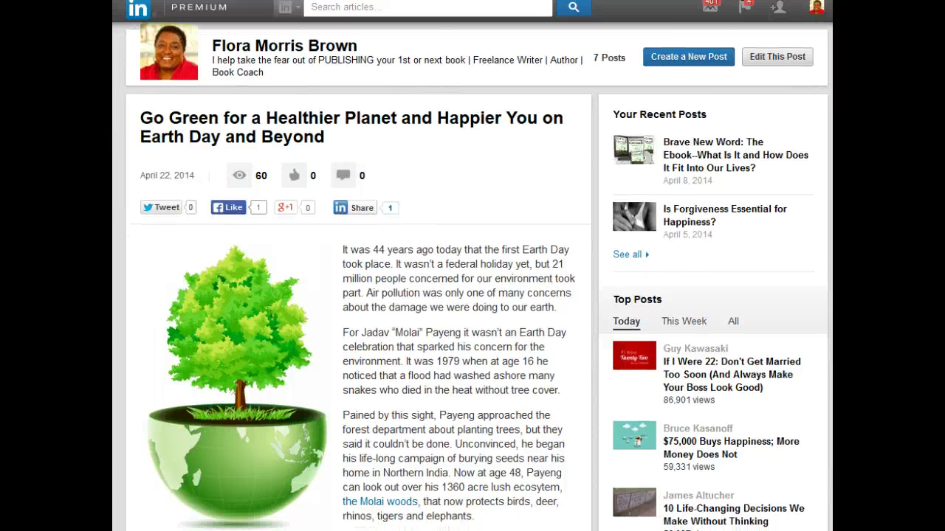
scroll(367, 322, "up", 1)
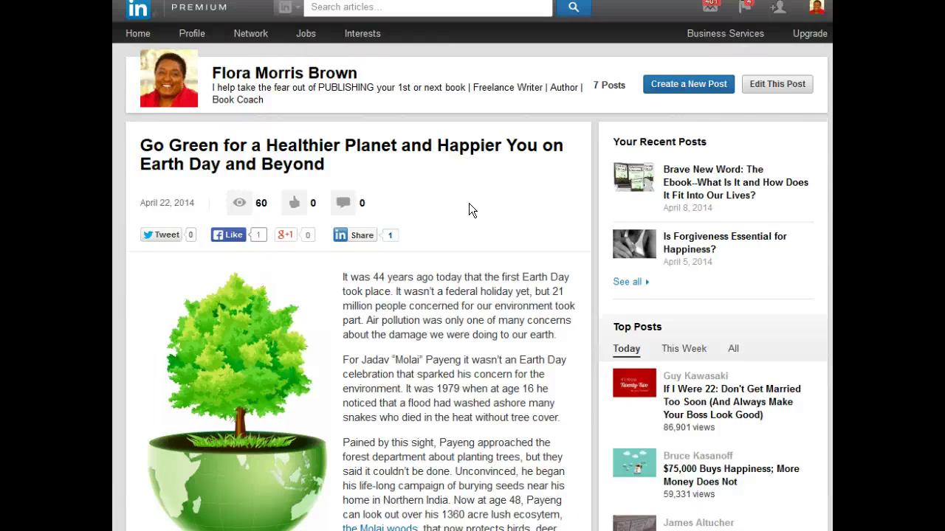
scroll(468, 204, "down", 6)
scroll(468, 204, "down", 7)
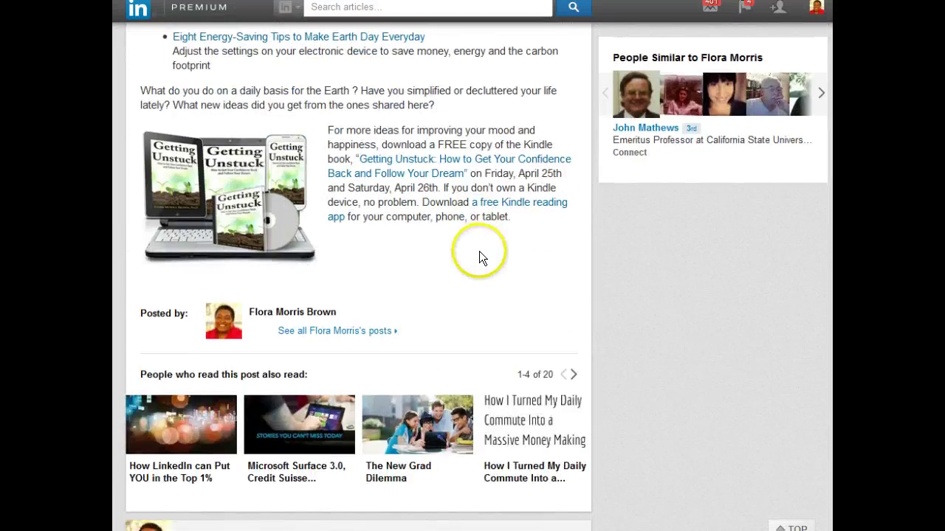
scroll(480, 251, "up", 14)
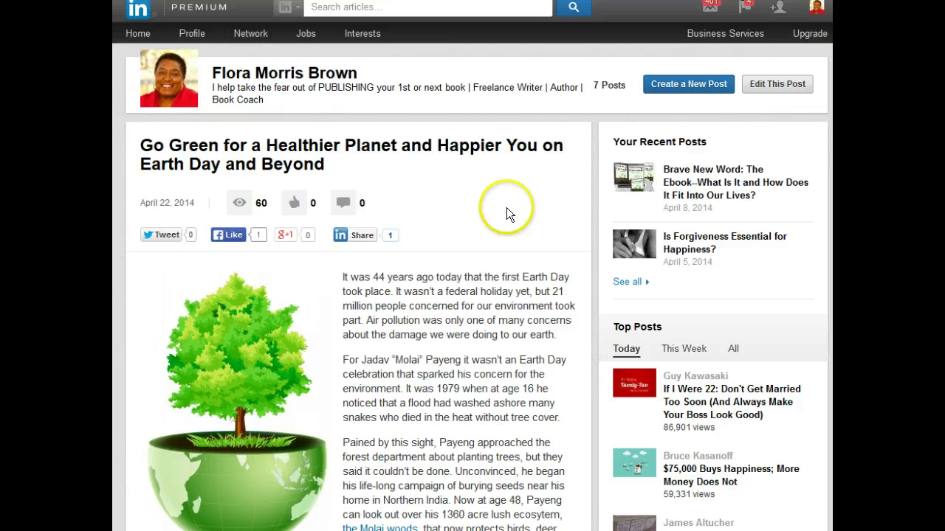
Return to the home feed, then head back to your profile page
left_click(134, 34)
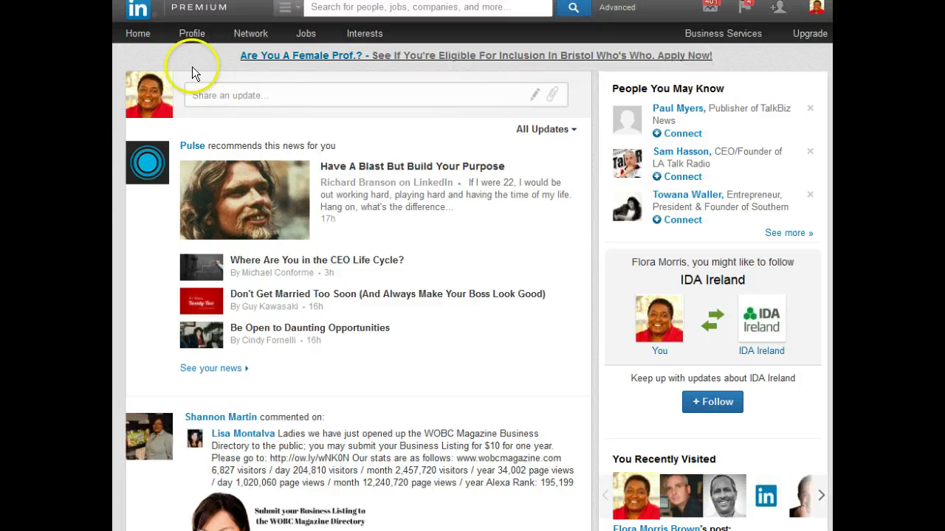
left_click(195, 39)
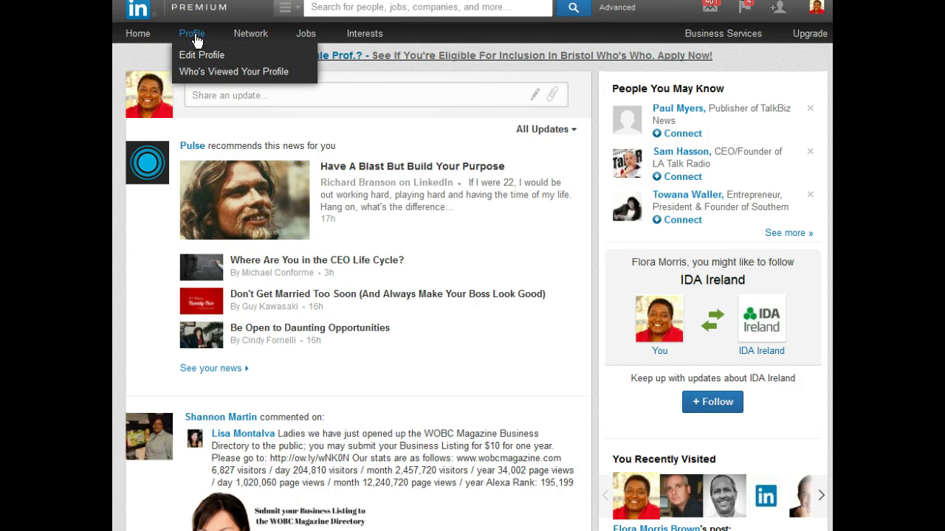